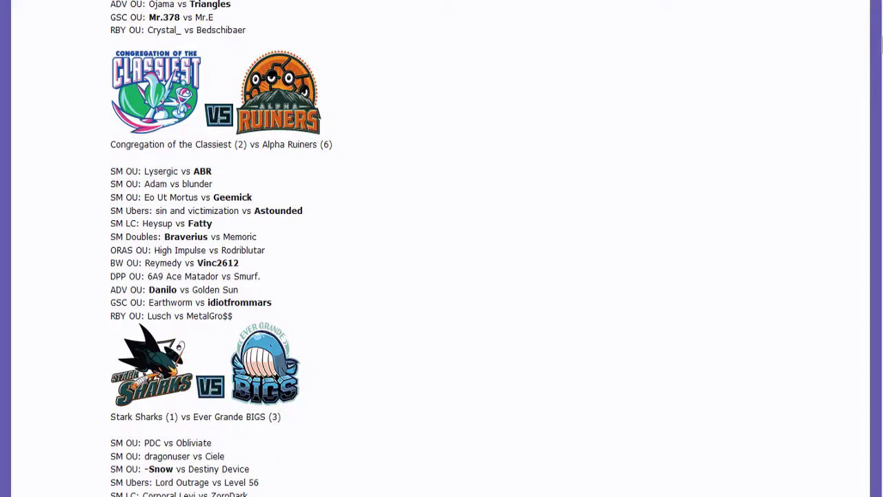
# Step: Open the SPL blunderr vs YOUsucke replay and watch until Tapu Fini enters on Turn 10
pyautogui.rightClick(235, 496)
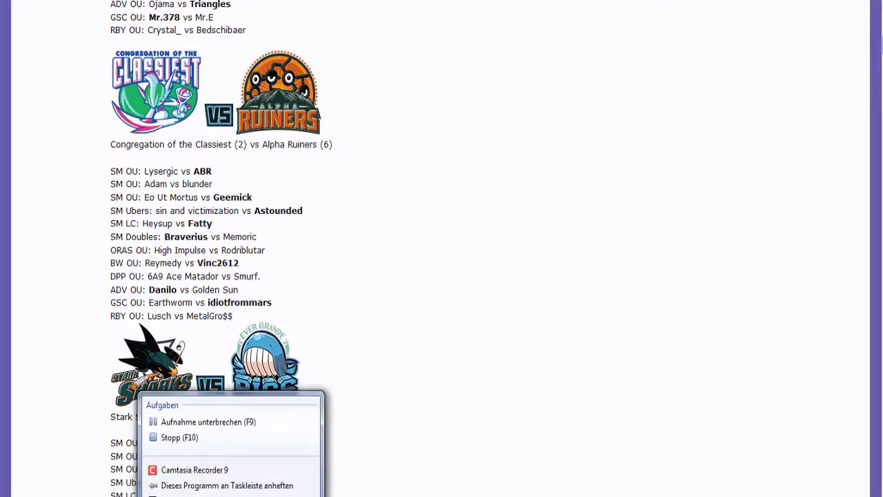
pyautogui.click(226, 438)
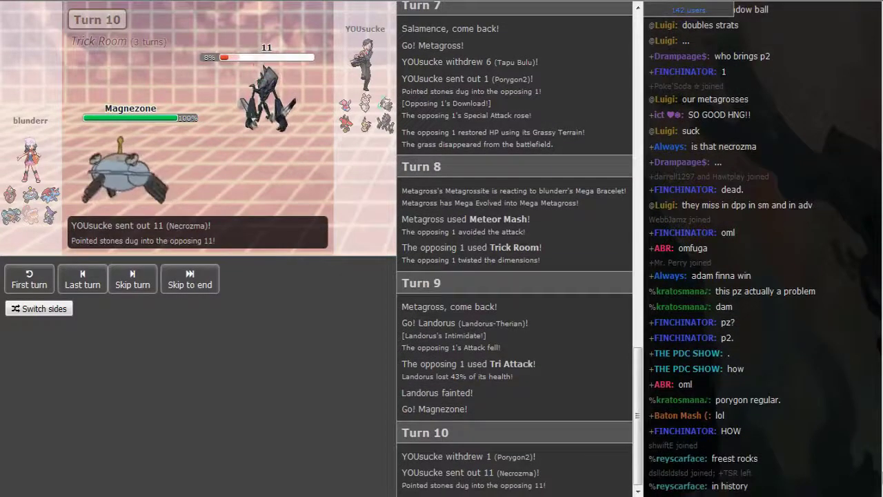
pyautogui.click(813, 491)
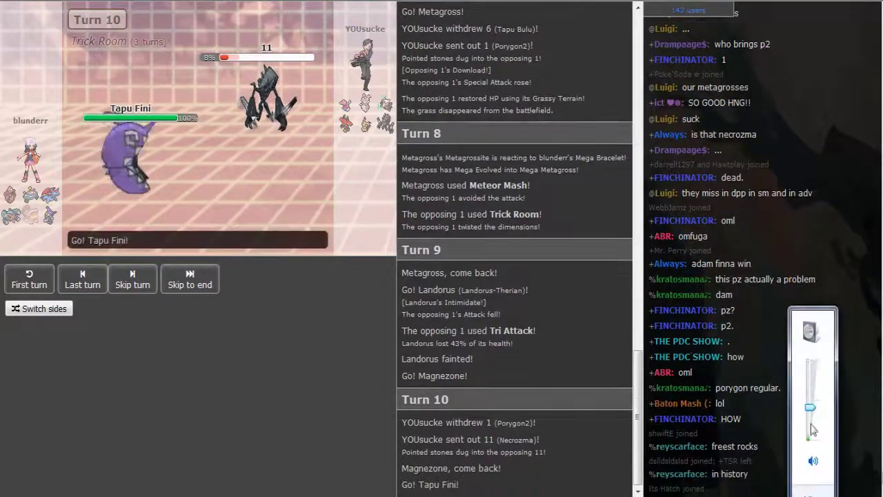
# Step: Lower the volume slightly and skip ahead toward Turn 18's Tri Attack on Magnezone
pyautogui.moveTo(811, 407); pyautogui.dragTo(811, 414)
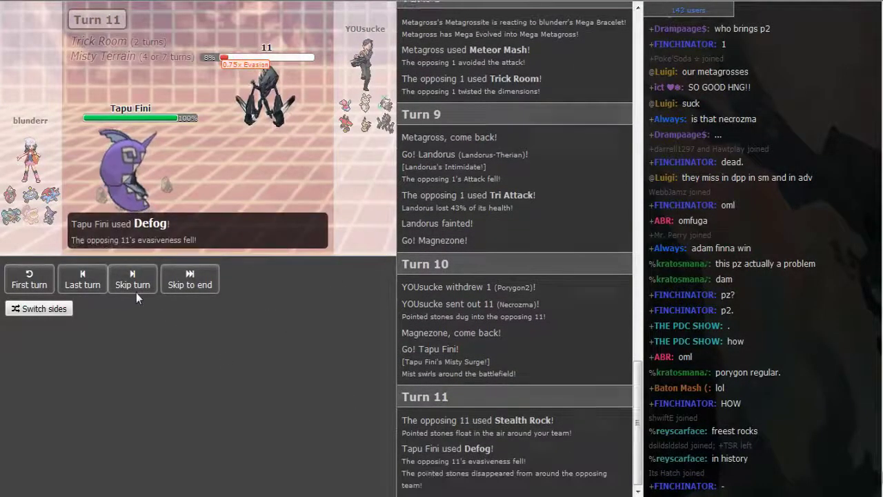
pyautogui.click(133, 279)
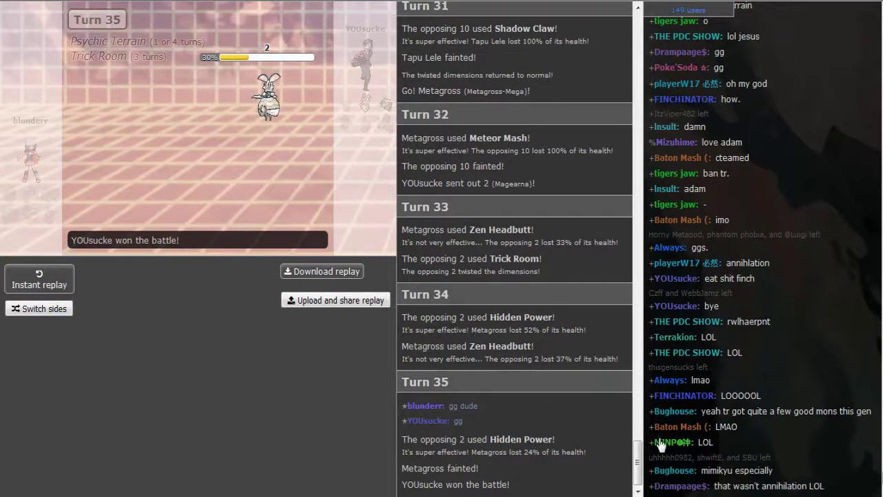
pyautogui.click(661, 442)
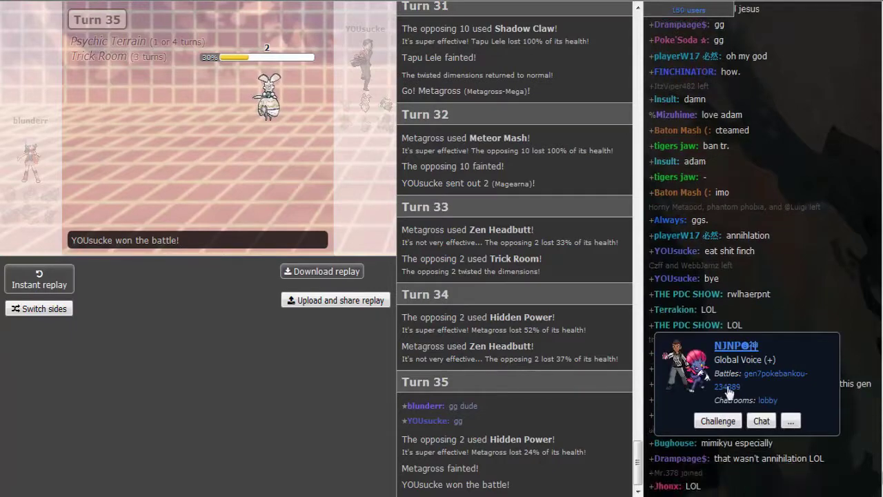
pyautogui.click(610, 439)
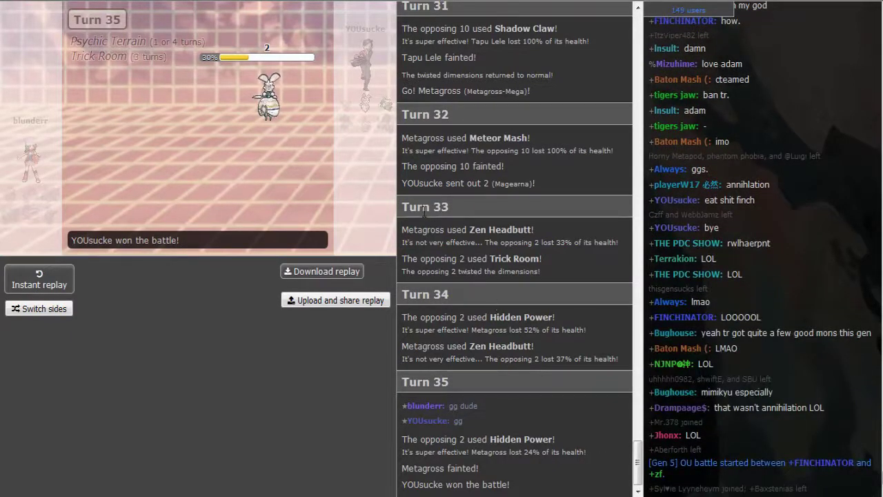
pyautogui.rightClick(228, 494)
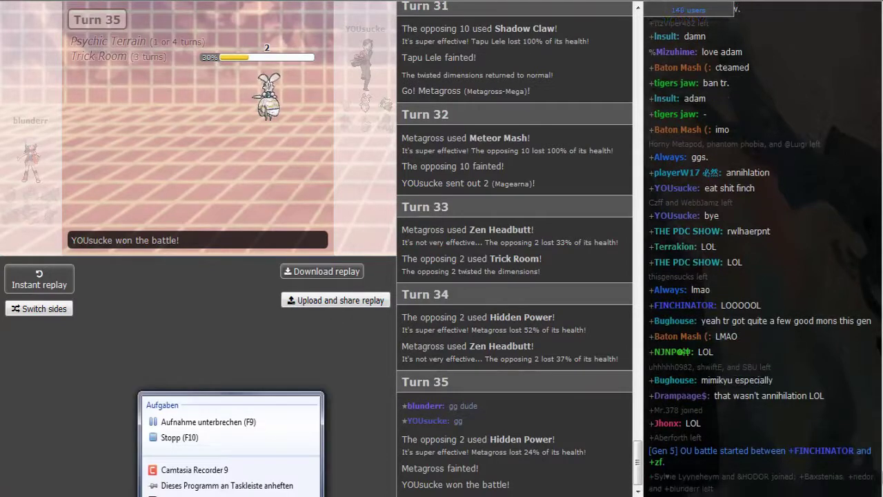
# Step: Close the battle room tab to return to the Showdown main lobby
pyautogui.click(210, 422)
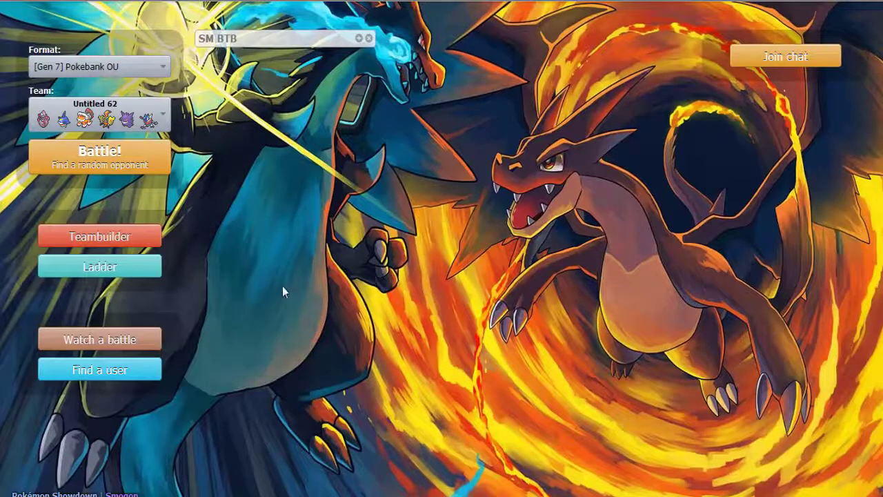